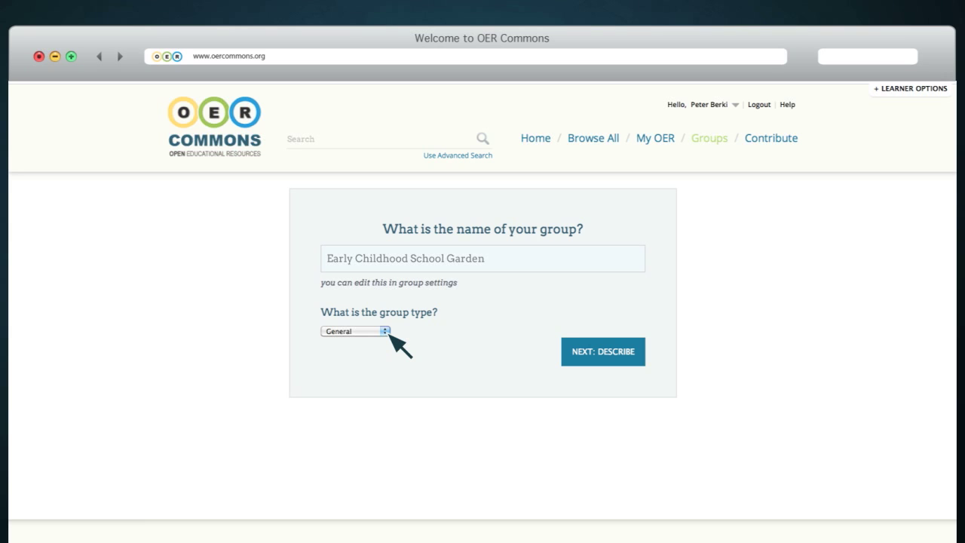
# - Open the group type list on the new Early Childhood School Garden group form
pyautogui.click(386, 332)
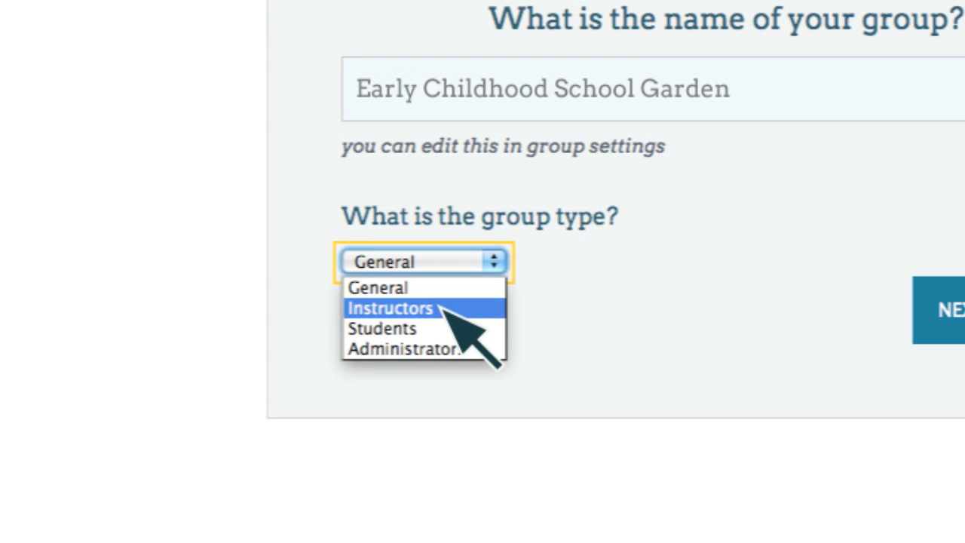
# - Make it an Instructors group tagged Math, Language Arts, Social Studies, Science and Creative Arts
pyautogui.click(923, 324)
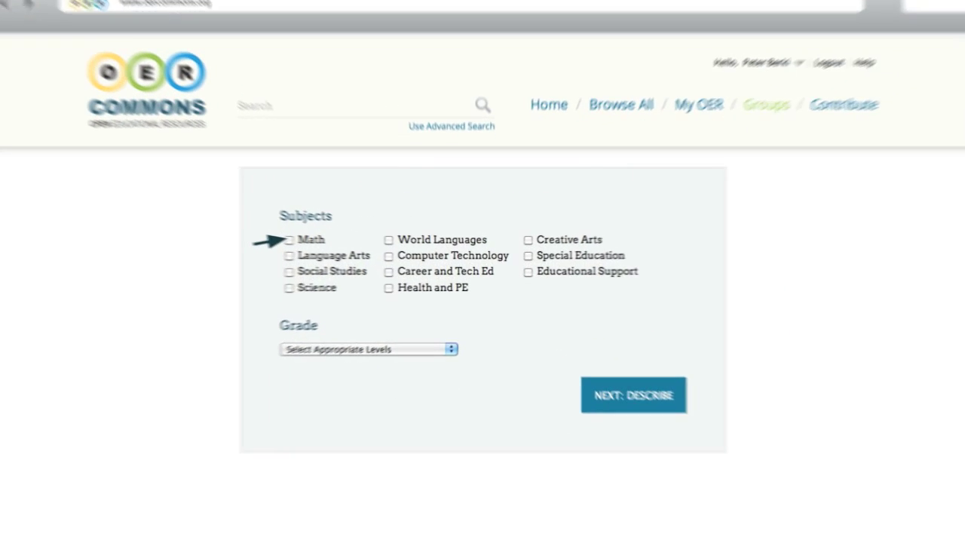
pyautogui.click(328, 246)
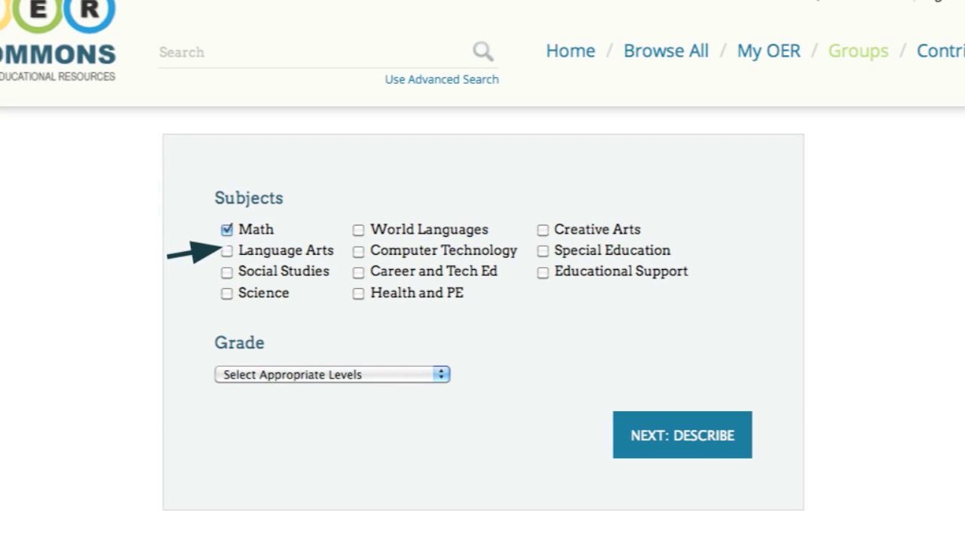
pyautogui.click(225, 250)
pyautogui.click(224, 272)
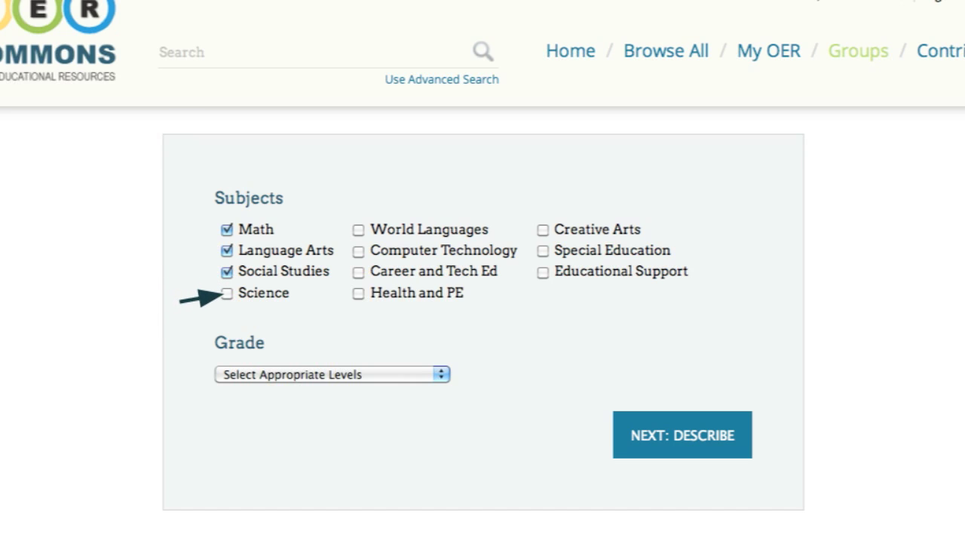
pyautogui.click(226, 294)
pyautogui.click(538, 233)
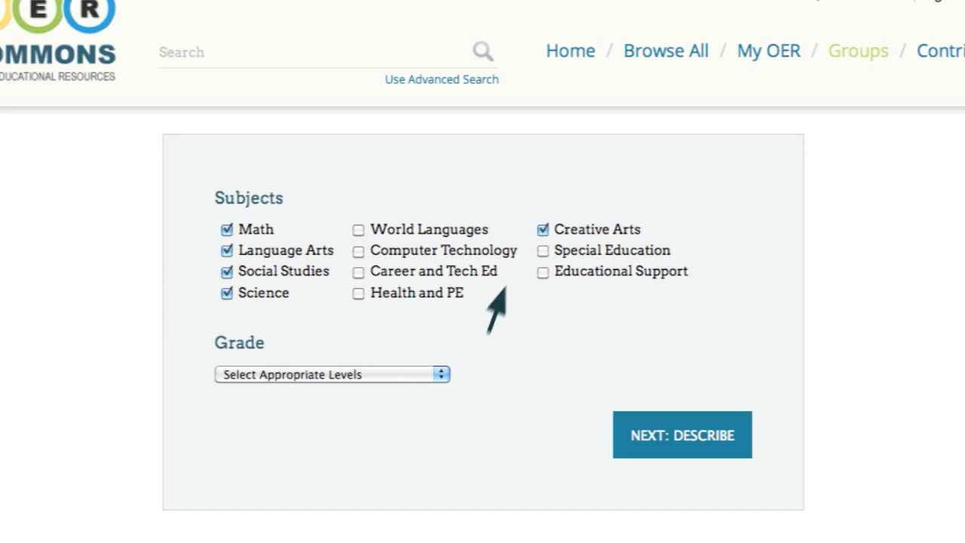
# - Add Preschool and Lower Primary grade levels and enter the PreK-2 school gardens description
pyautogui.click(440, 374)
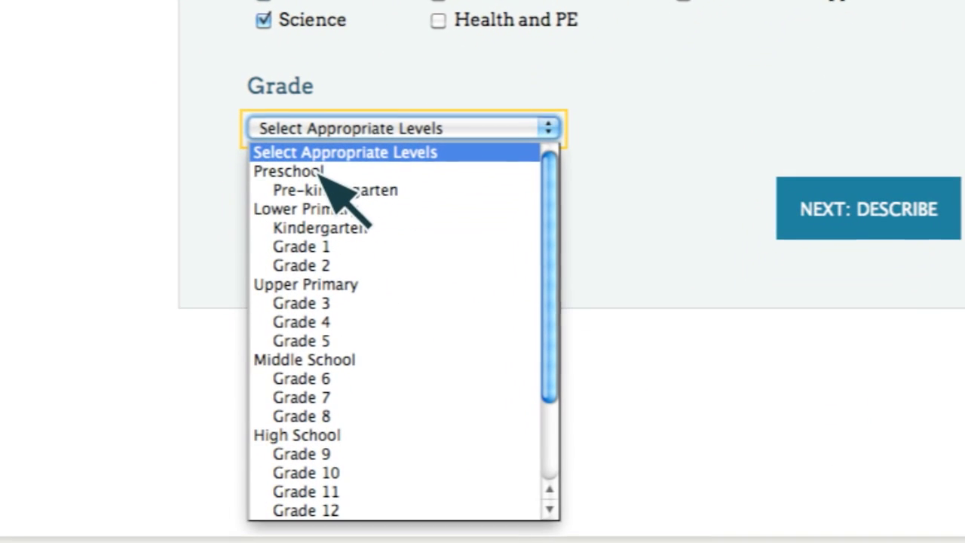
pyautogui.click(321, 175)
pyautogui.click(550, 166)
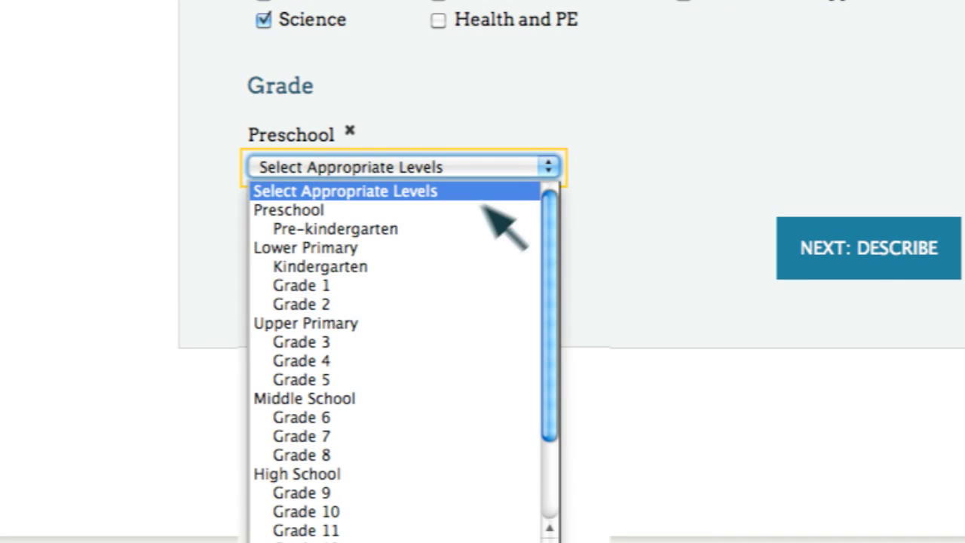
pyautogui.click(343, 249)
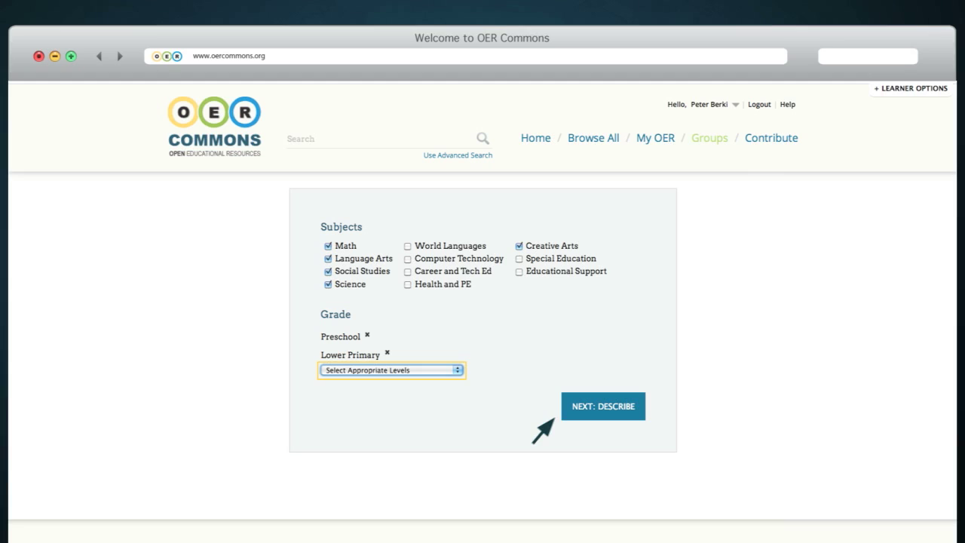
pyautogui.click(561, 415)
pyautogui.write('Share, evaluate, and organize resources to be used in PreK-2 school gardens.')
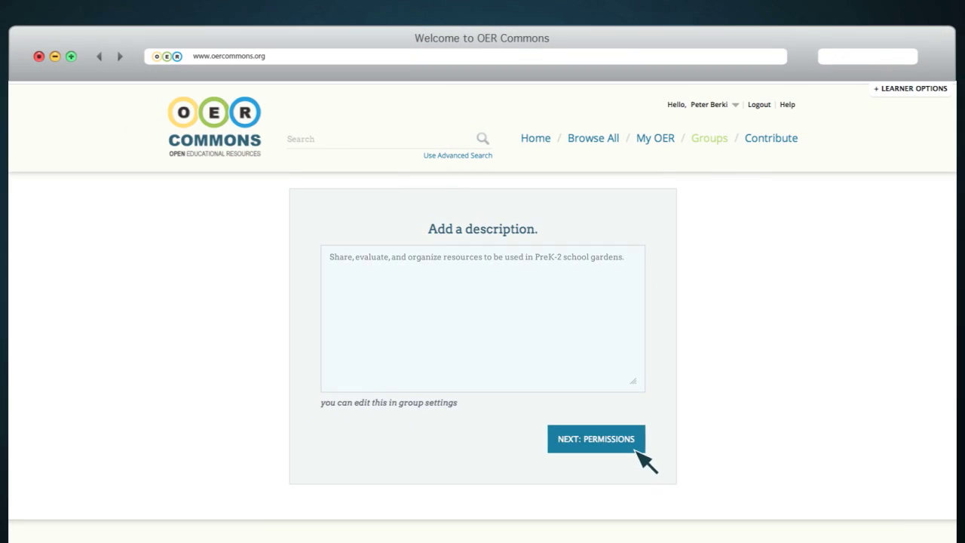
# - Move on from the description to the group's joining permissions
pyautogui.click(635, 451)
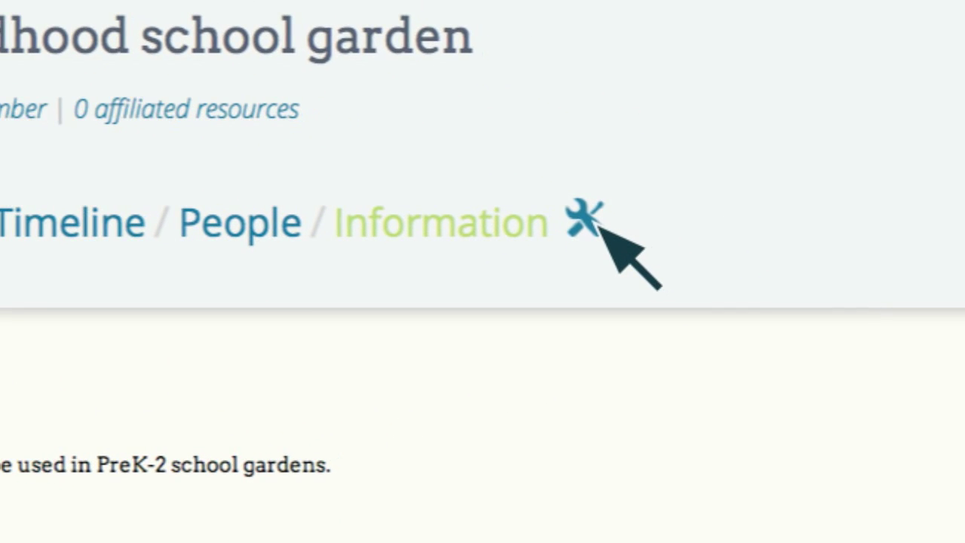
# - In the group settings, enter the other member's name and make them a group administrator
pyautogui.click(585, 220)
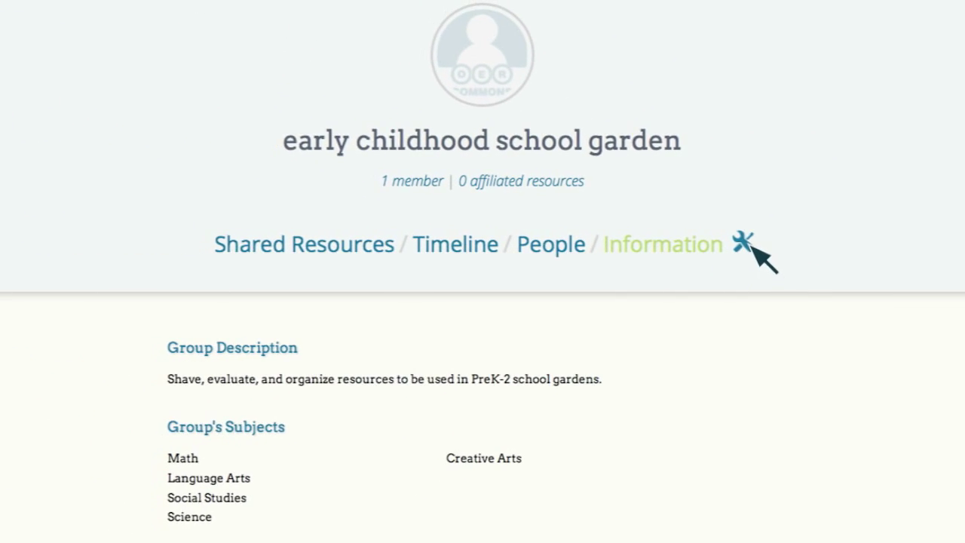
pyautogui.scroll(-5, 761, 257)
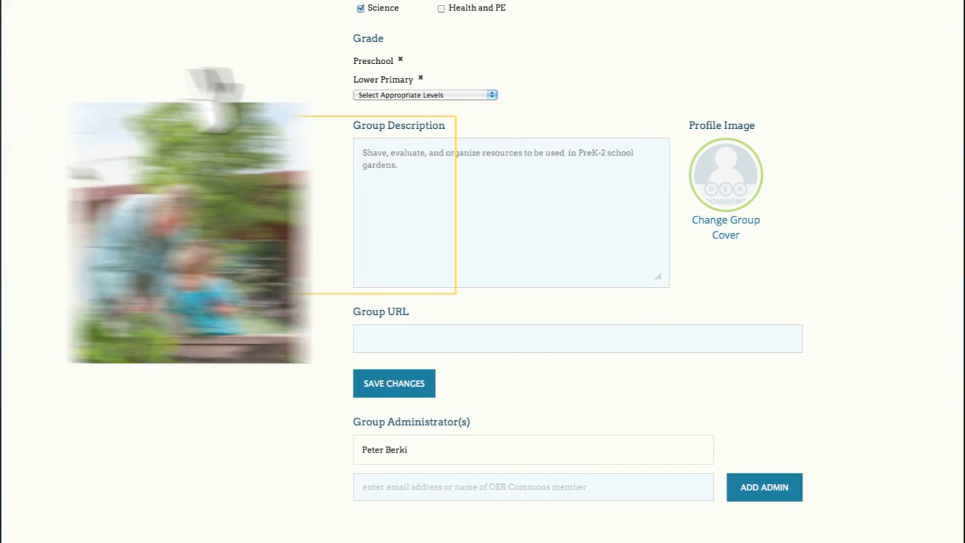
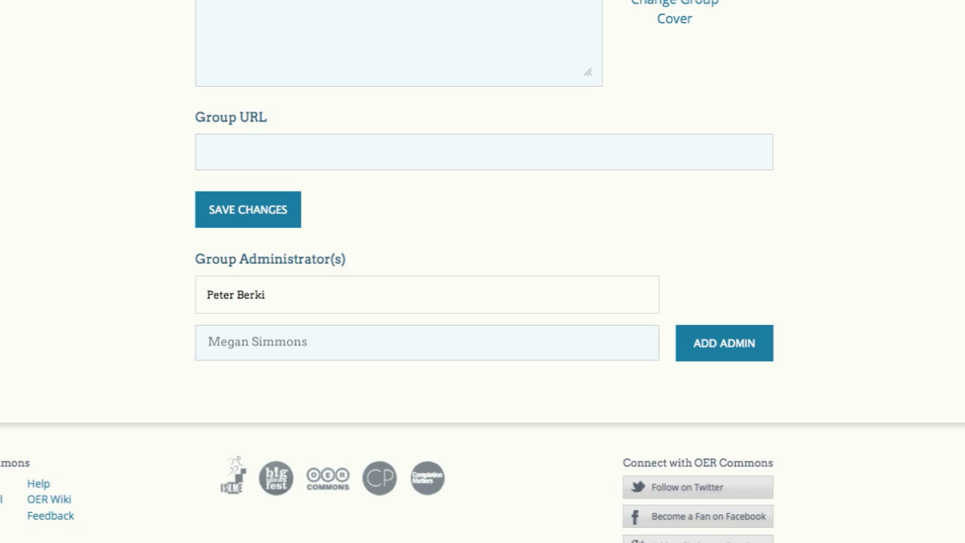
pyautogui.click(760, 350)
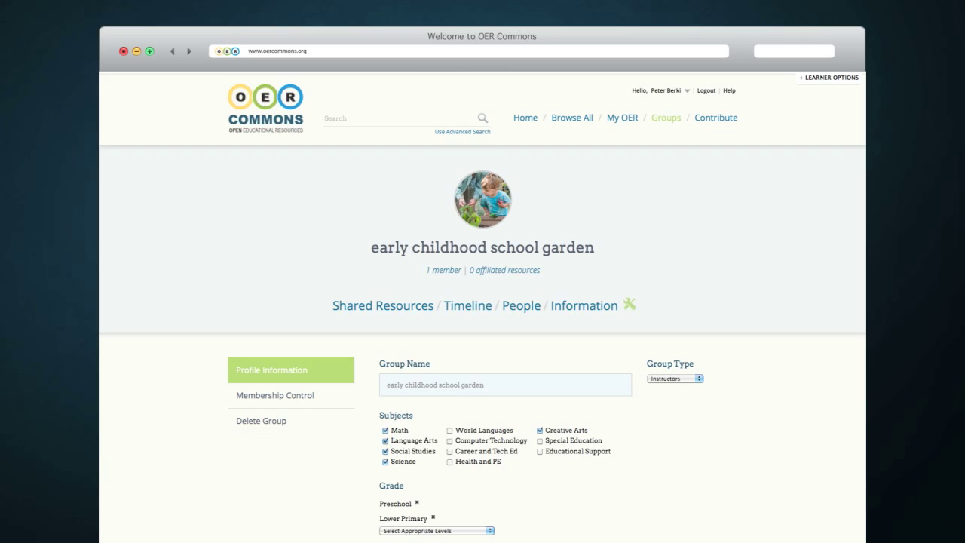
# - Check membership settings and members, draft 'I have some resources to add.' on the Timeline, then view Shared Resources
pyautogui.click(349, 402)
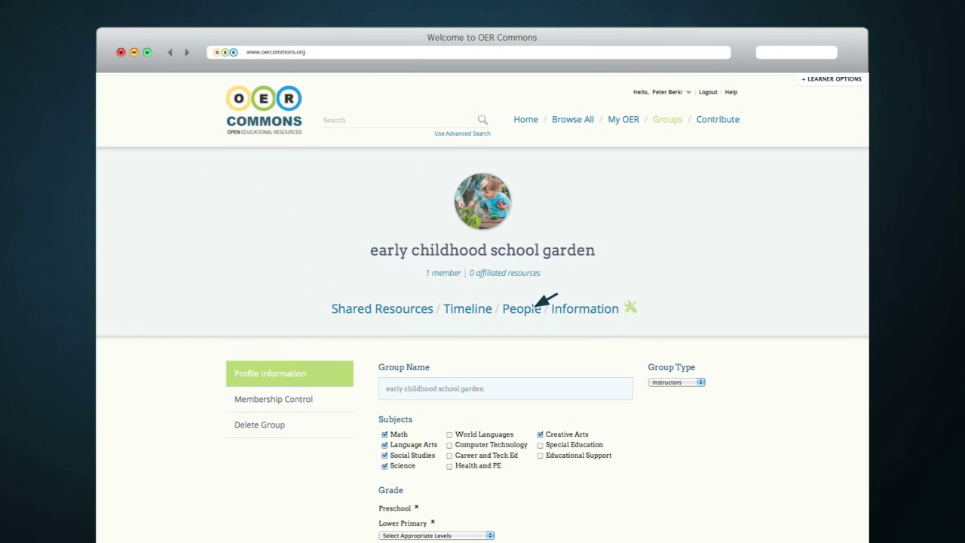
pyautogui.click(536, 307)
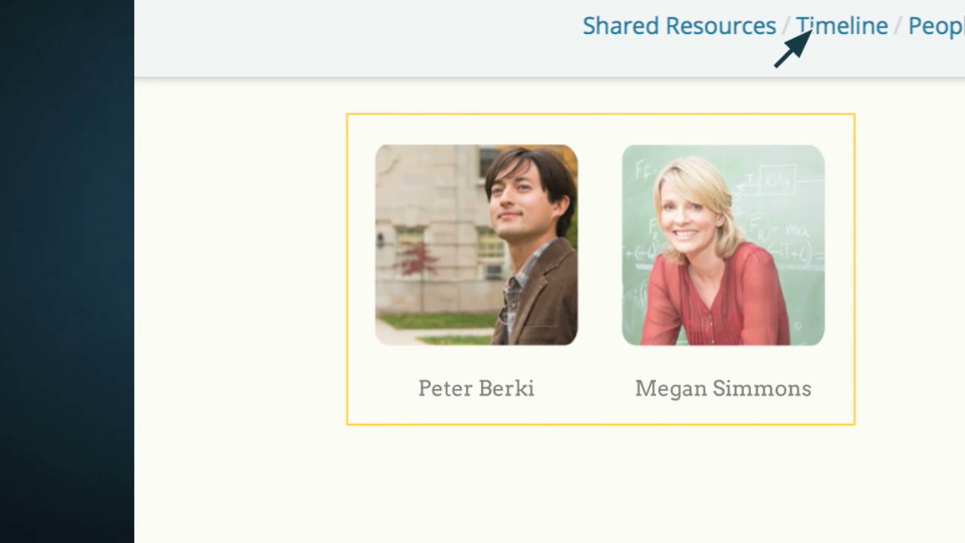
pyautogui.click(806, 32)
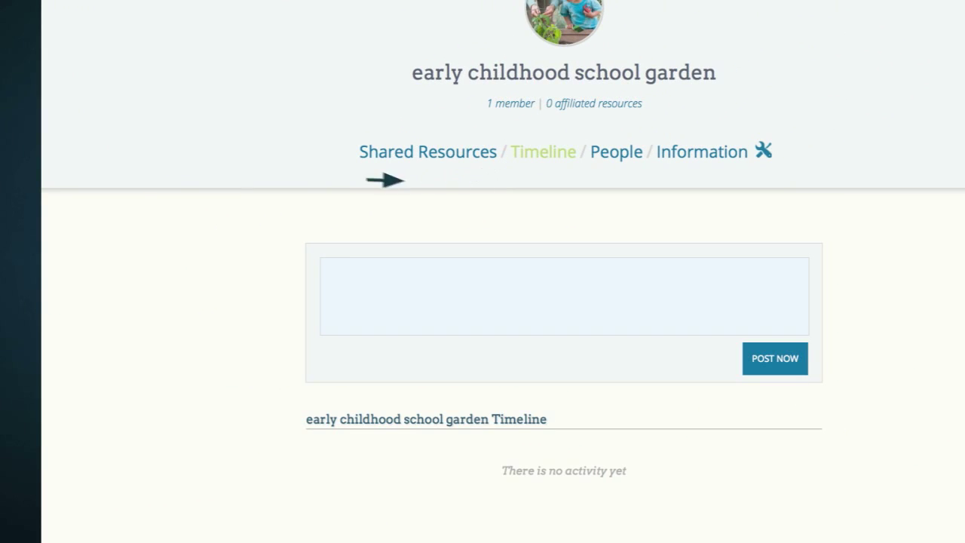
pyautogui.write('I have some resources to add.')
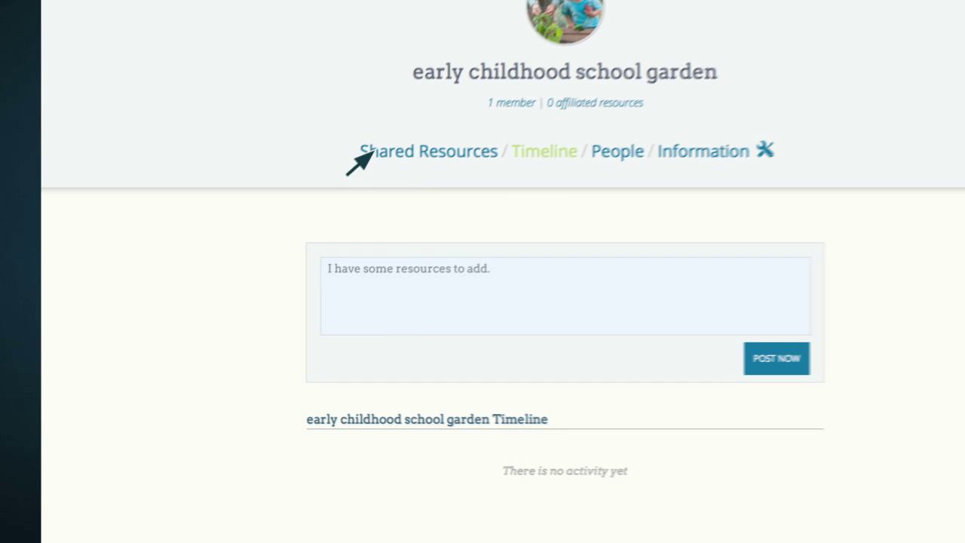
pyautogui.click(366, 153)
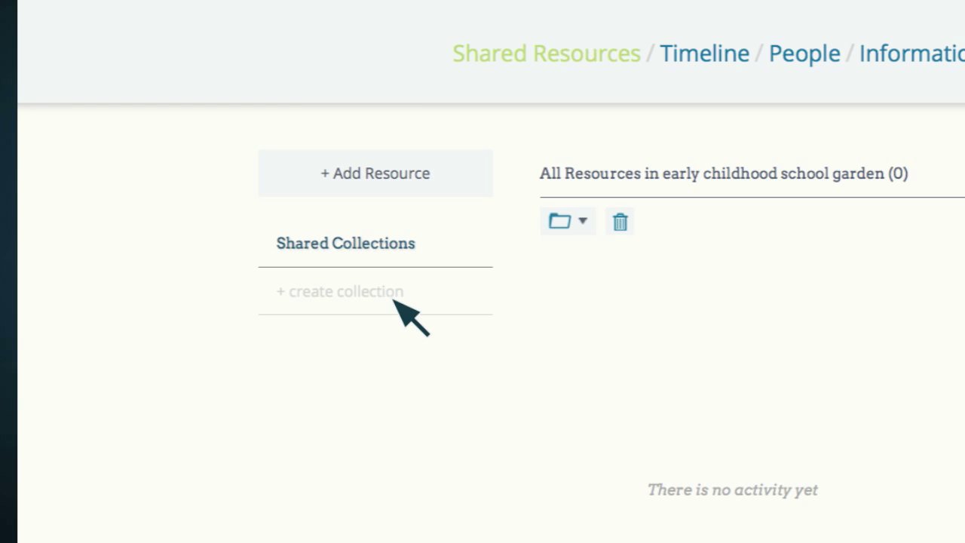
# - Create the shared Garden Math collection and start a Geometry set inside it
pyautogui.click(393, 301)
pyautogui.write('Garden Math')
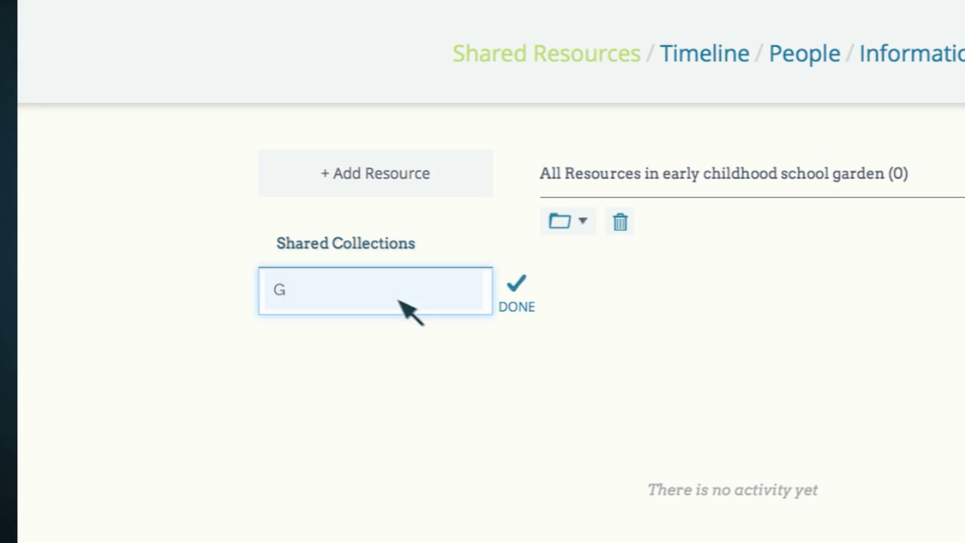
pyautogui.click(520, 302)
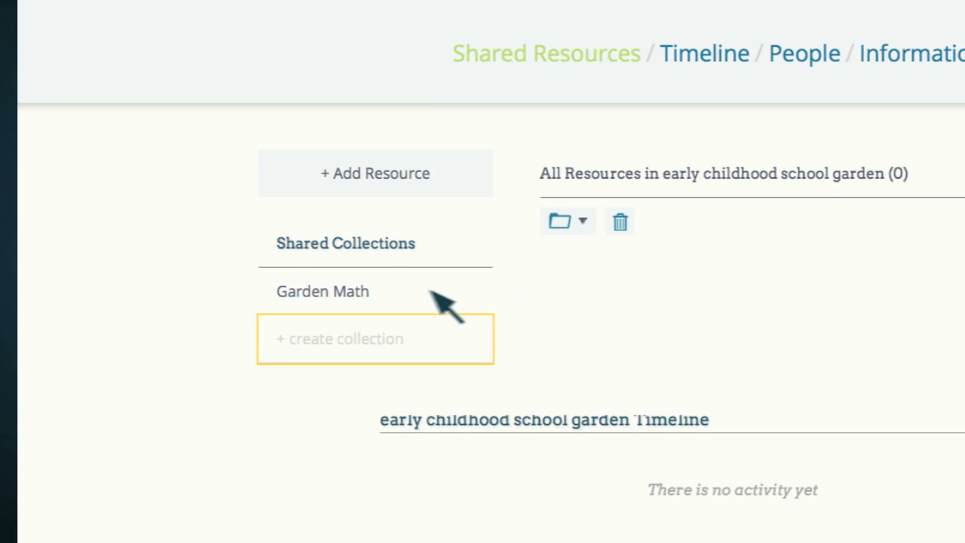
pyautogui.click(327, 297)
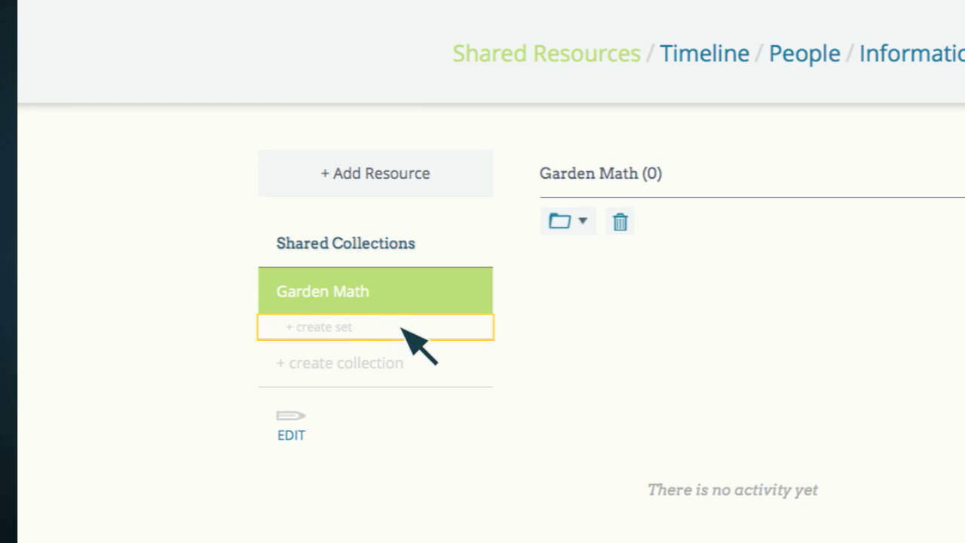
pyautogui.click(409, 336)
pyautogui.write('Geometry')
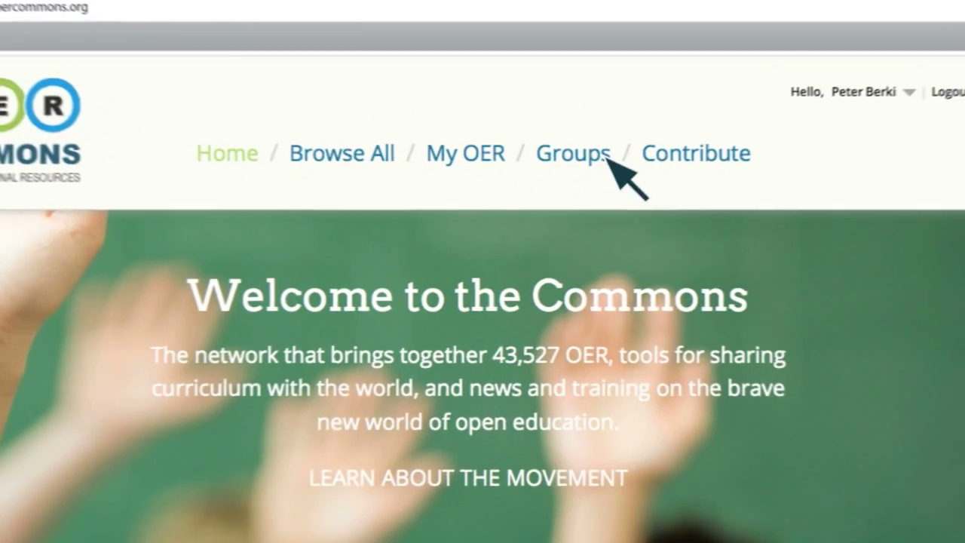
# - Filter all groups to Students, Creative Arts and College / Upper Division
pyautogui.moveTo(574, 190)
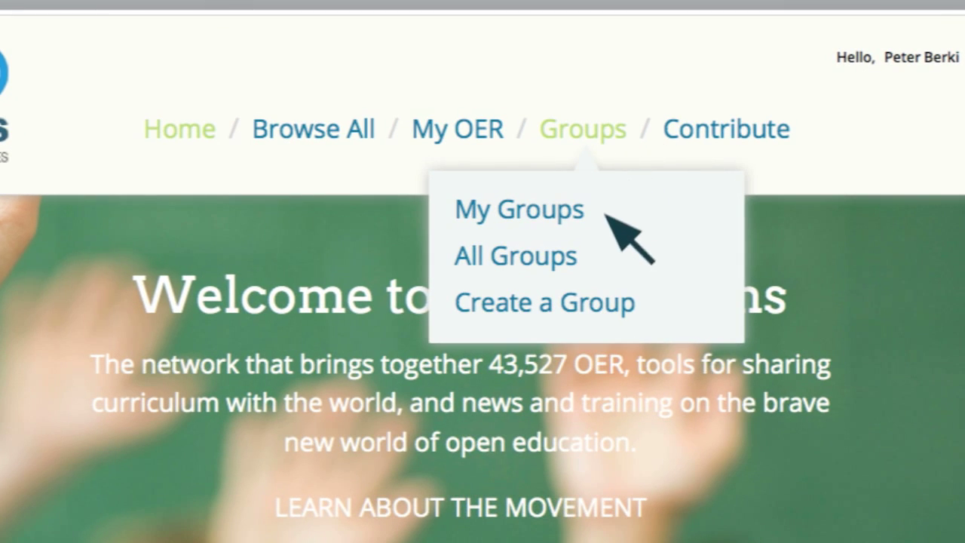
pyautogui.click(579, 258)
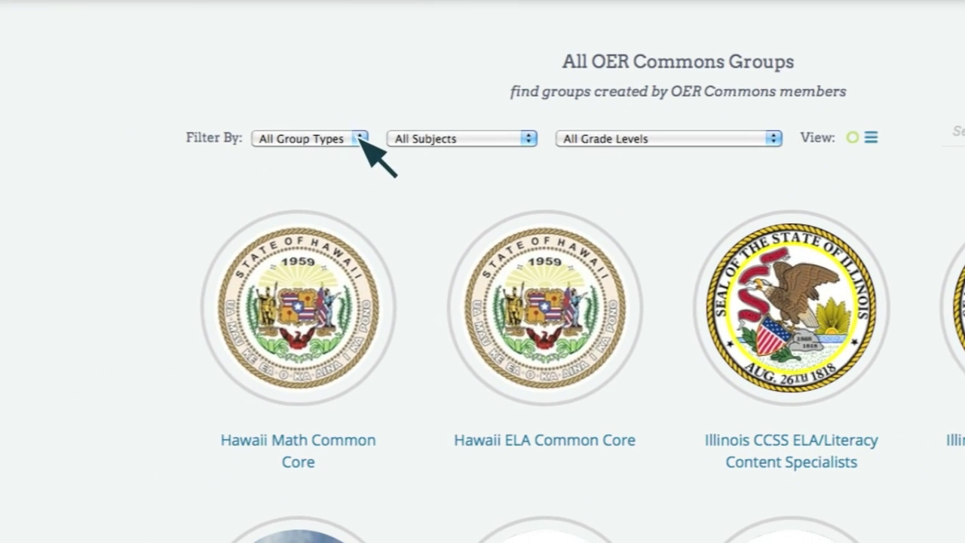
pyautogui.click(361, 138)
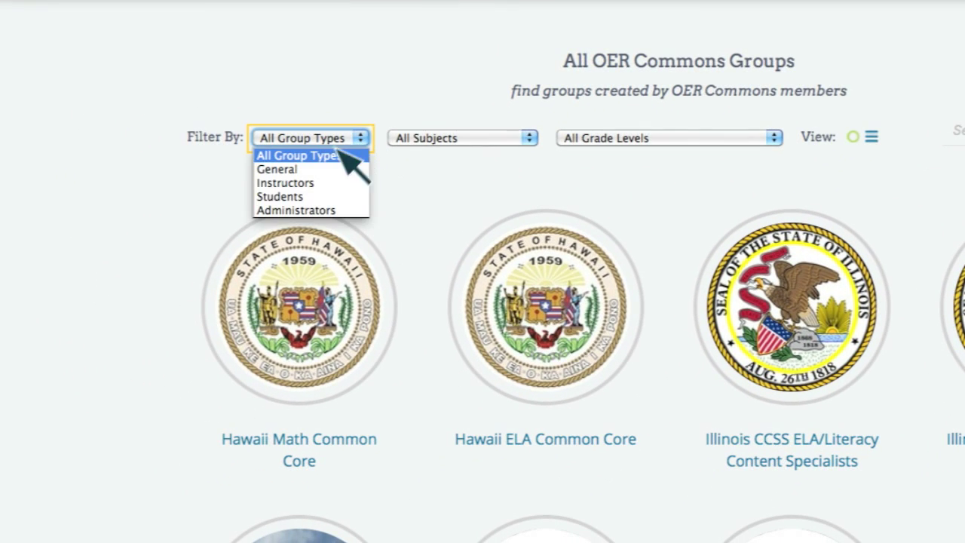
pyautogui.click(306, 197)
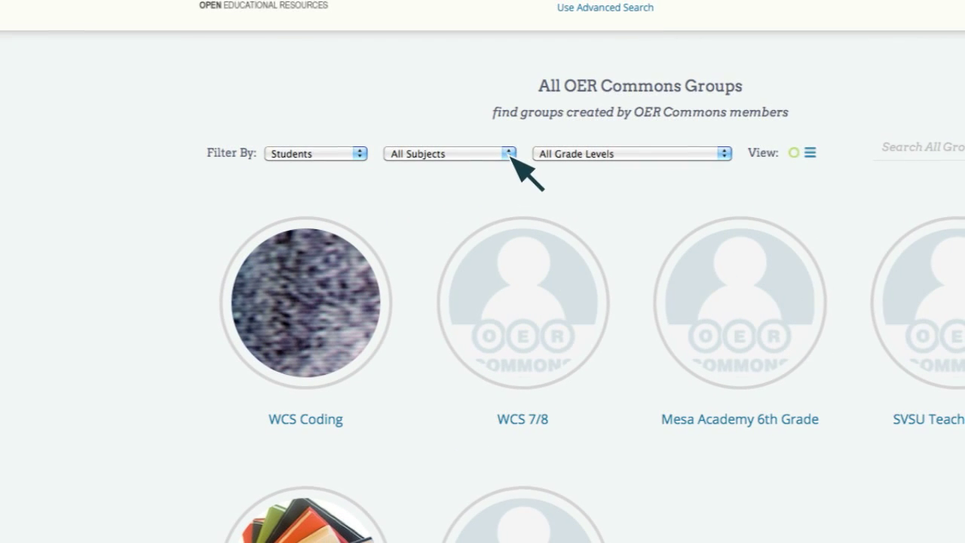
pyautogui.click(509, 154)
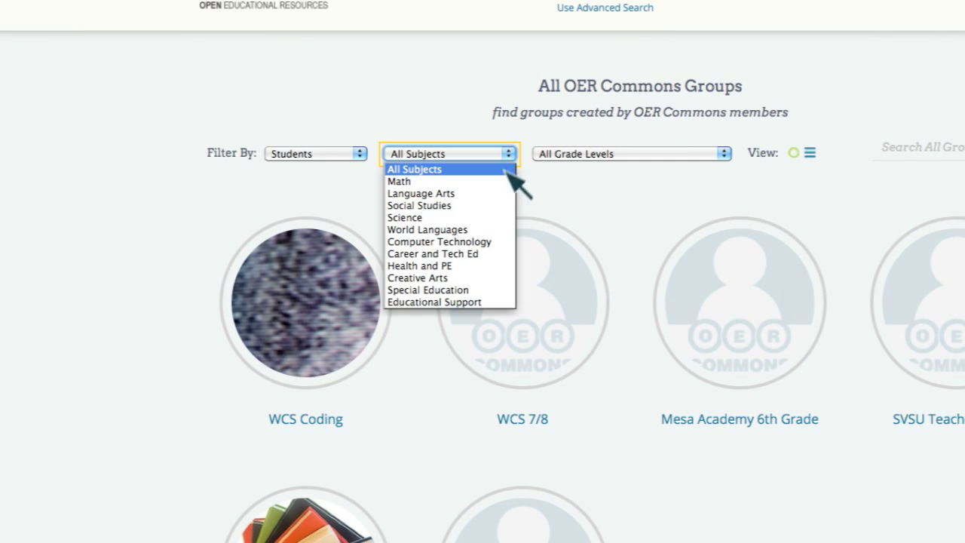
pyautogui.click(448, 279)
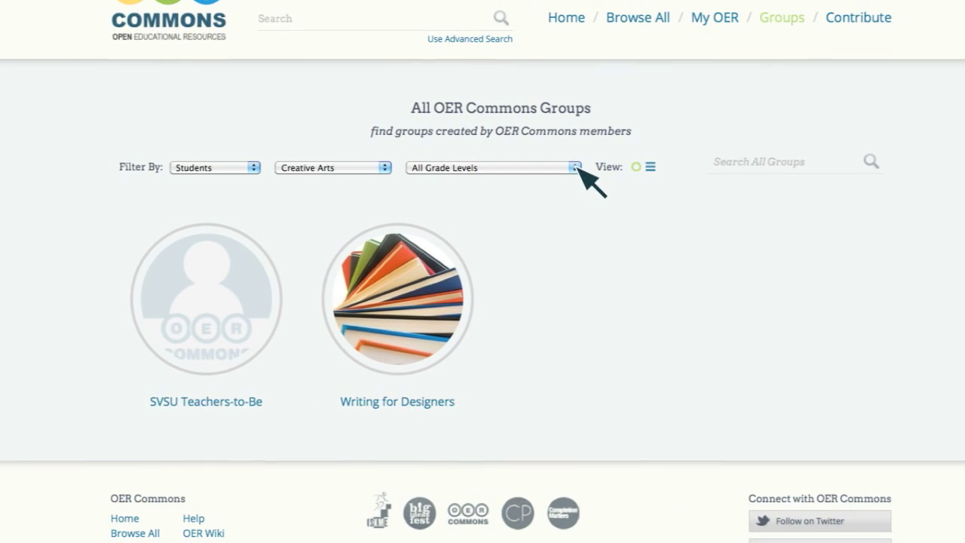
pyautogui.click(576, 168)
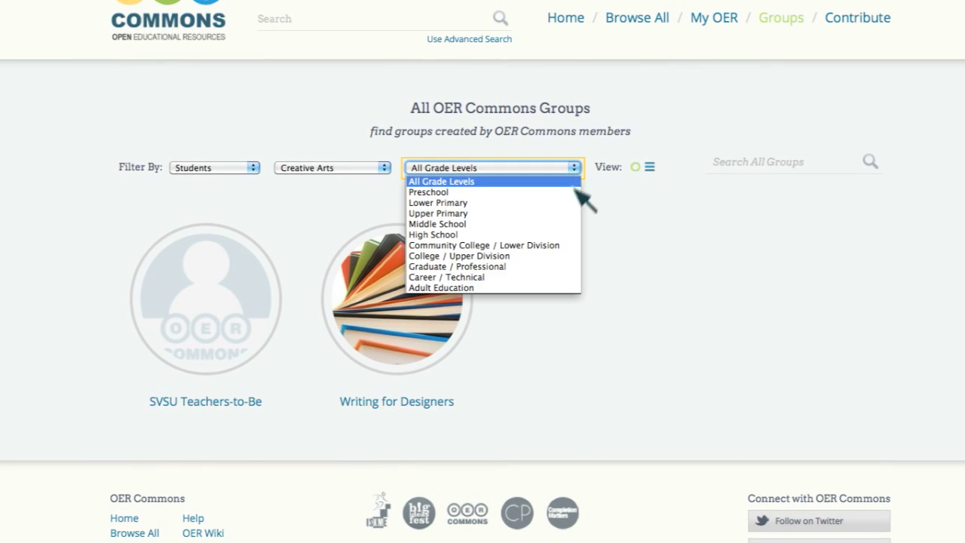
pyautogui.click(488, 255)
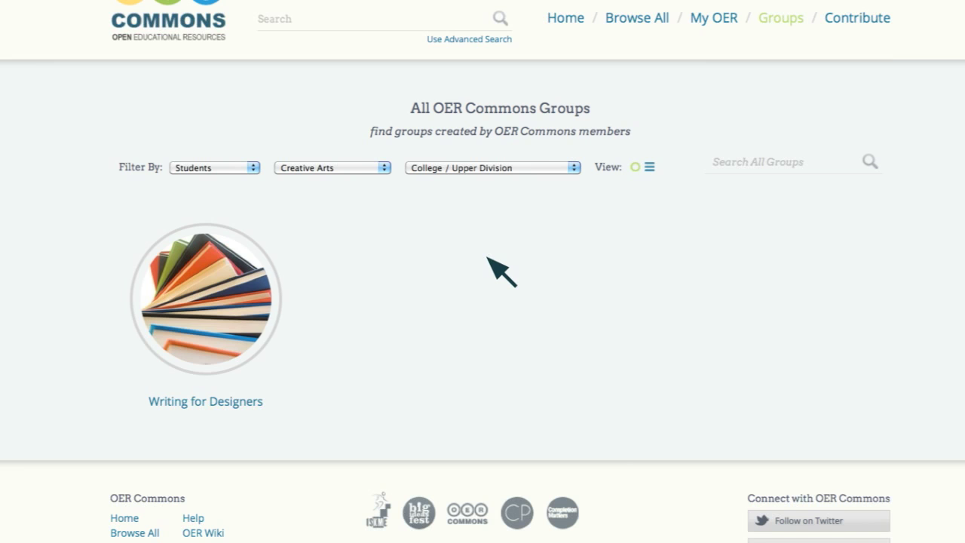
# - Find and open the Writing For Designers group page
pyautogui.write('Writing For Designers')
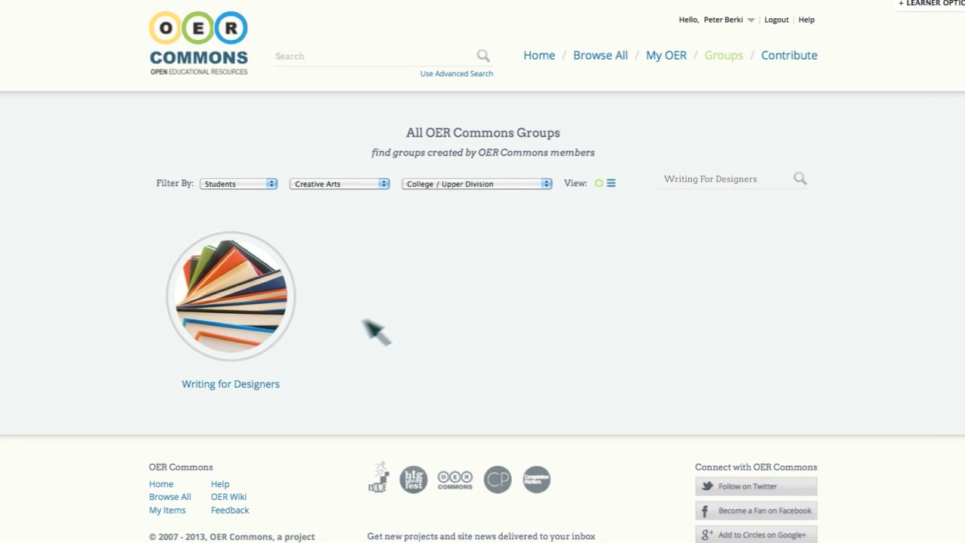
pyautogui.click(233, 385)
pyautogui.scroll(-10, 452, 316)
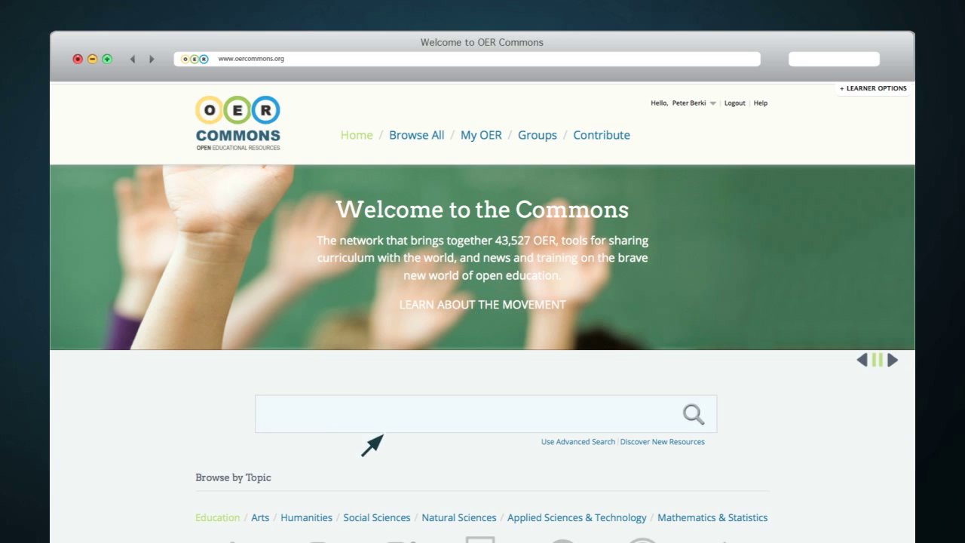
# - Search 'framing a house' and open the CTE Architecture: Framing a House resource
pyautogui.write('framing a house')
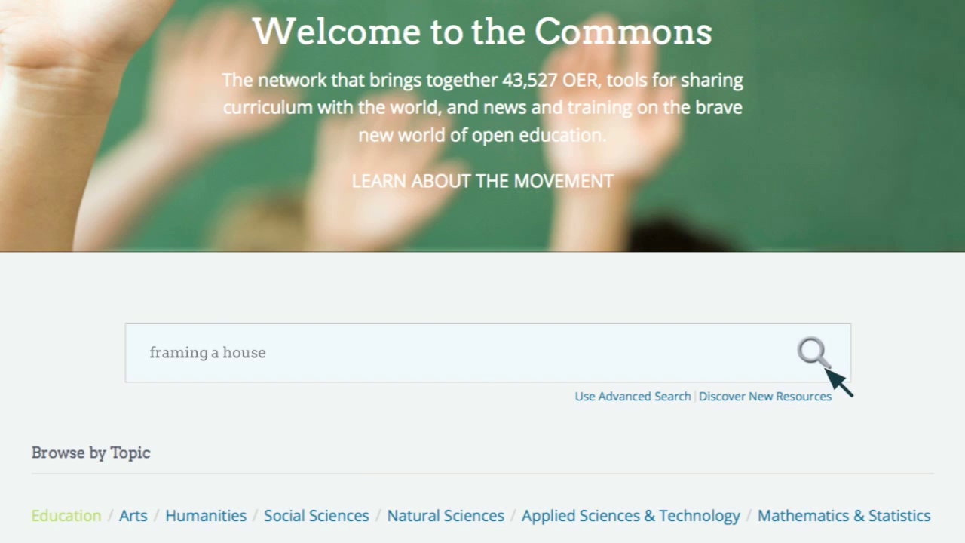
pyautogui.click(827, 370)
pyautogui.click(493, 372)
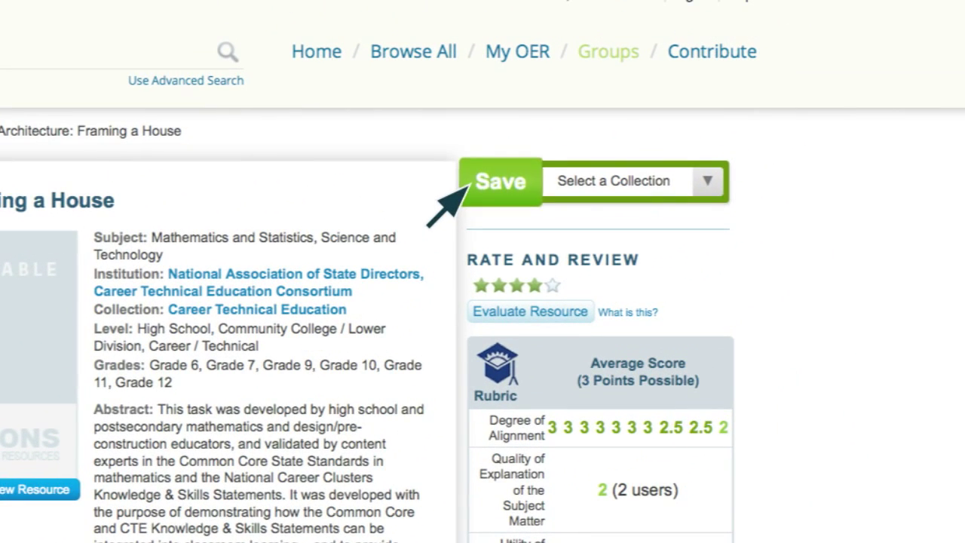
# - Save the resource into Math Practice and start a new collection named Activities Collection
pyautogui.click(469, 187)
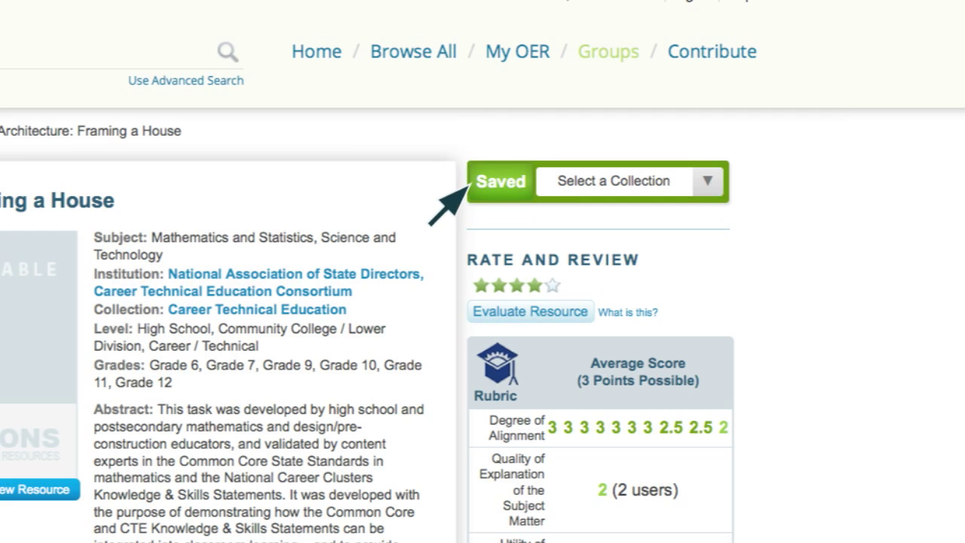
pyautogui.click(708, 182)
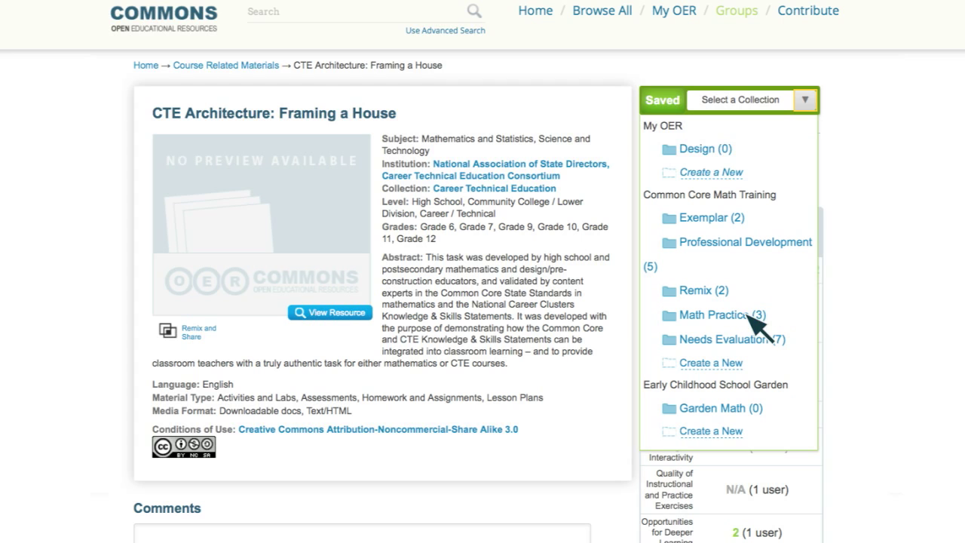
pyautogui.click(724, 316)
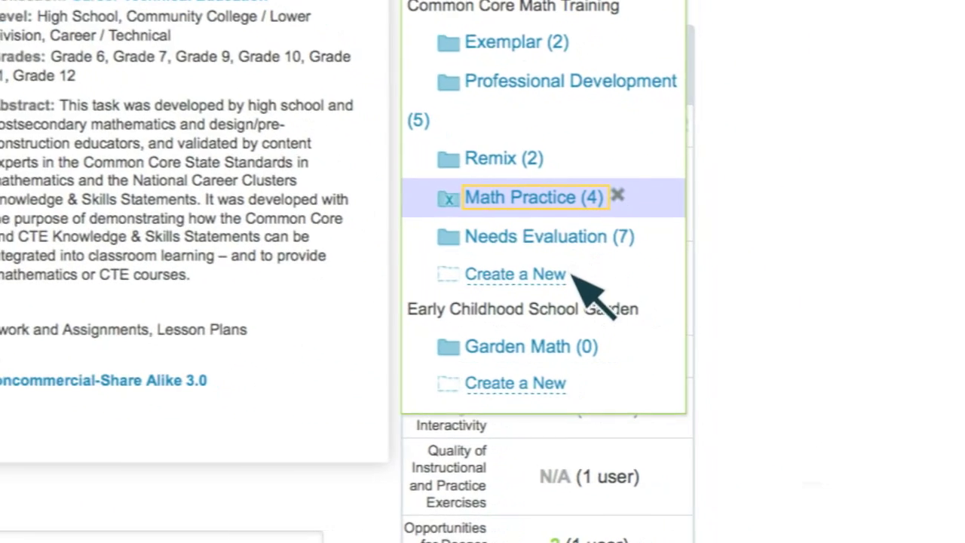
pyautogui.click(743, 362)
pyautogui.write('Activities Collection')
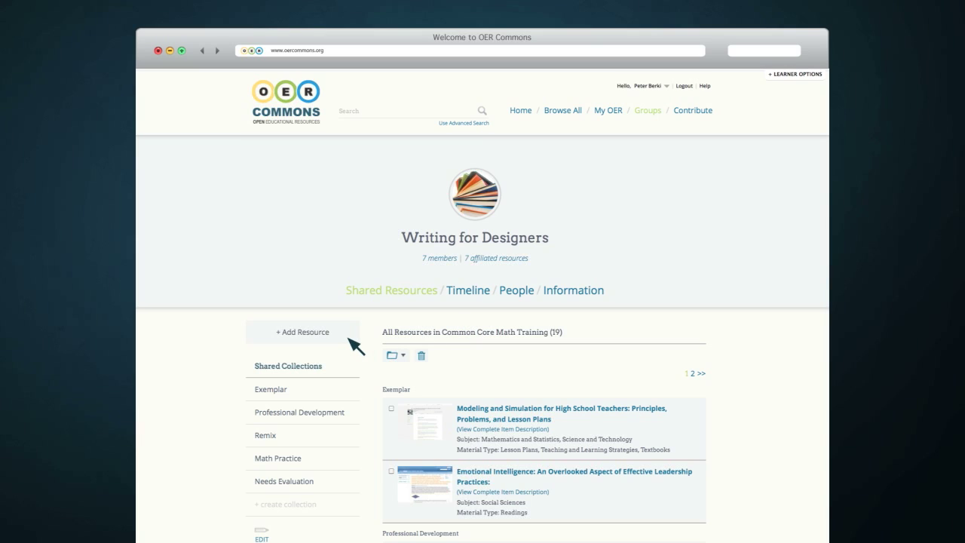
# - Search 'framing a house' from the group's Add Resource and add it to Professional Development
pyautogui.click(349, 339)
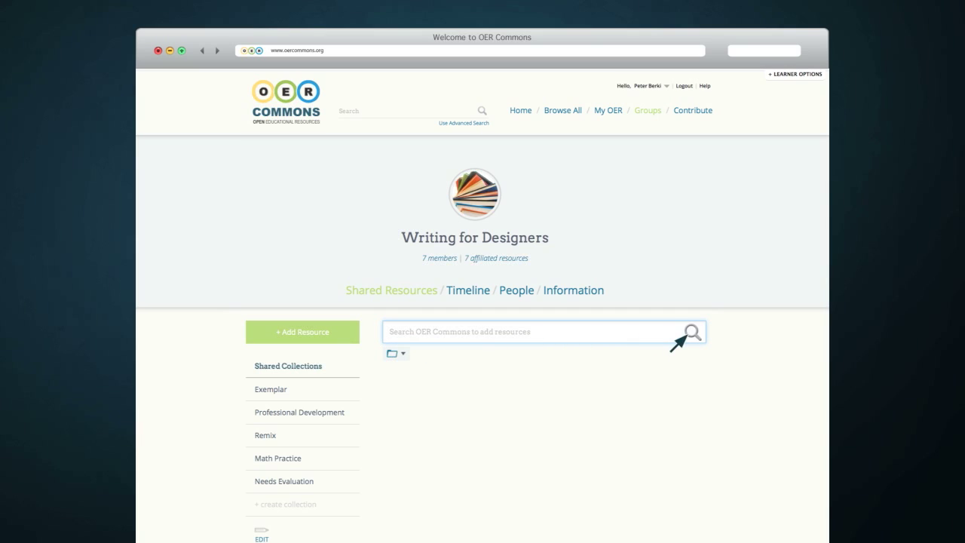
pyautogui.write('framing a house')
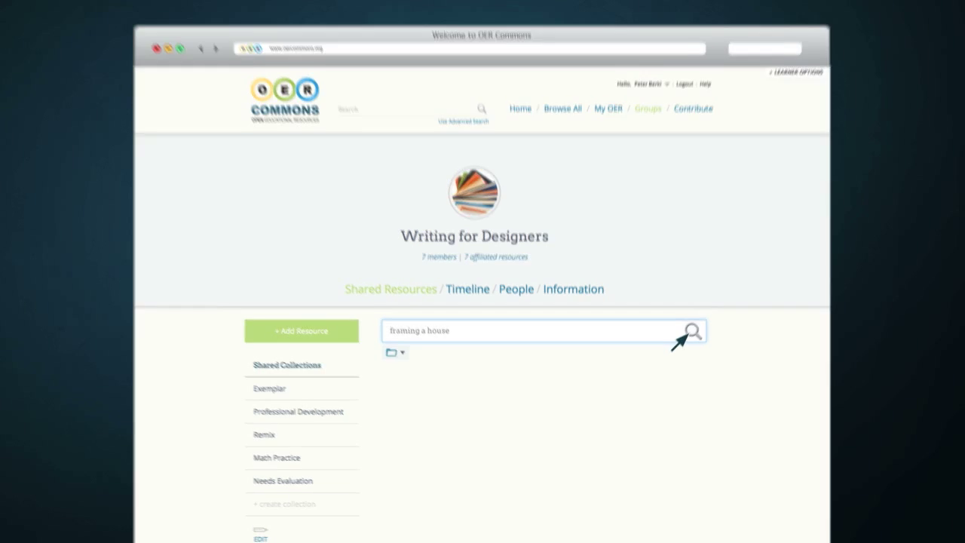
pyautogui.click(691, 332)
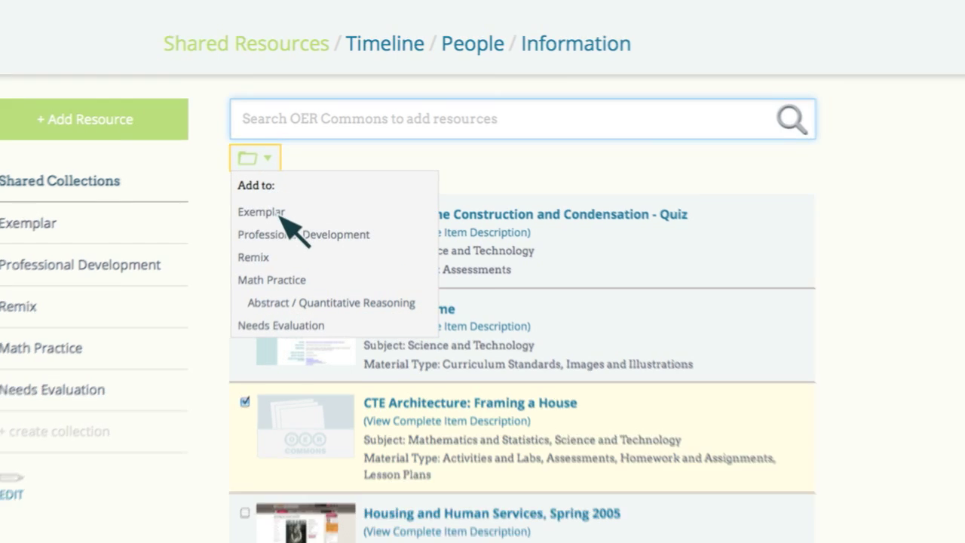
pyautogui.click(336, 235)
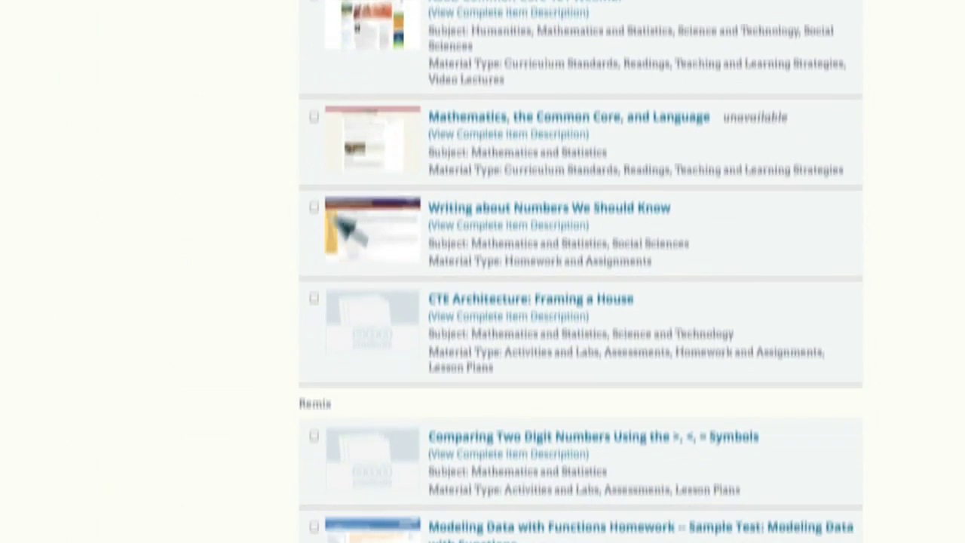
# - Add CTE Architecture: Framing a House to the Exemplar collection as well
pyautogui.click(314, 255)
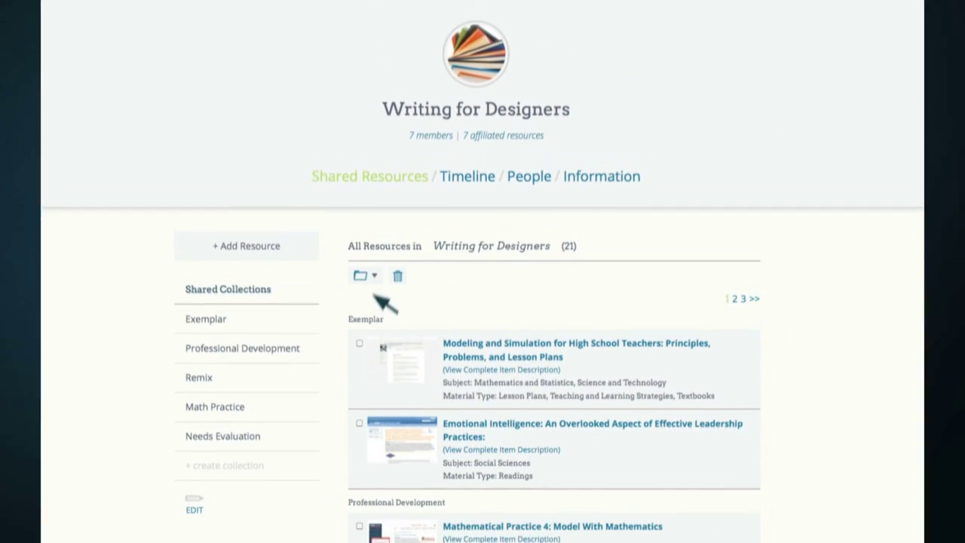
pyautogui.click(374, 283)
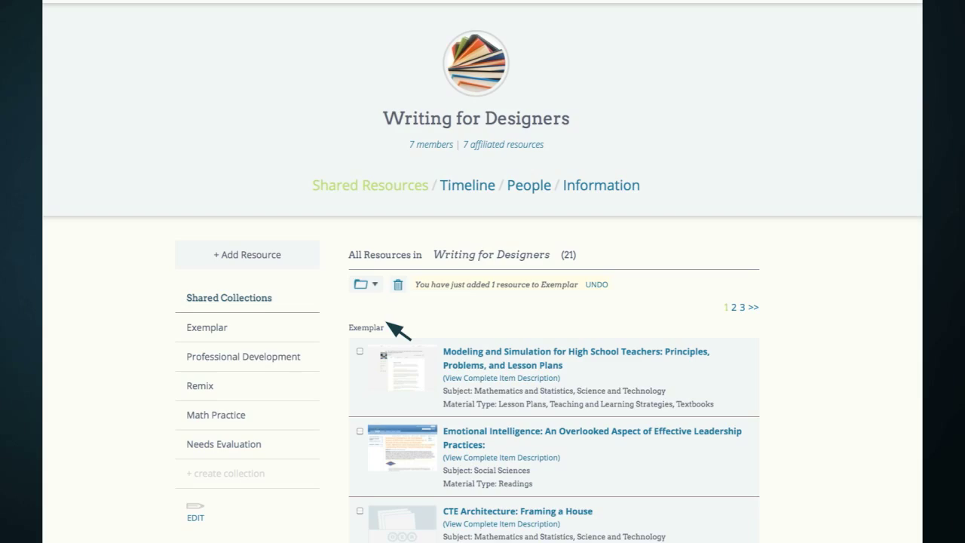
pyautogui.click(360, 510)
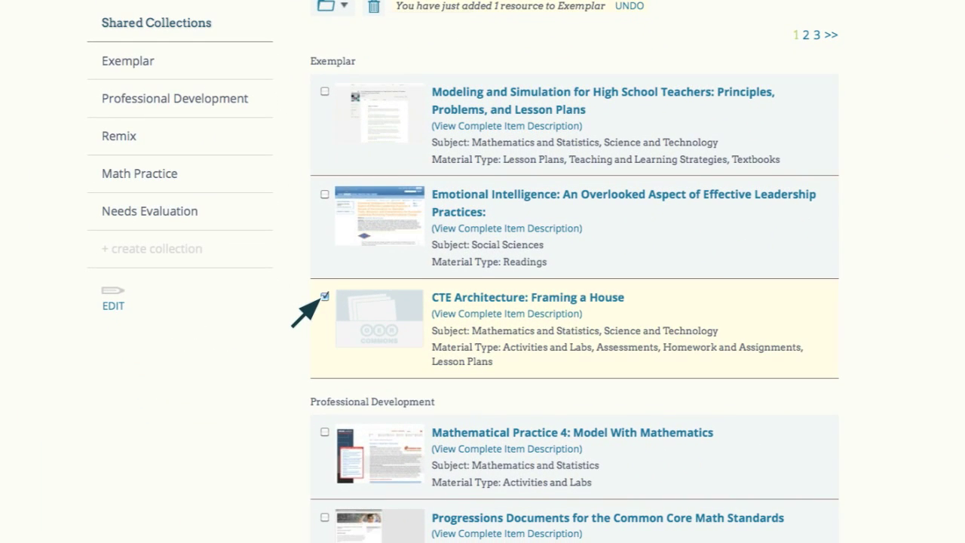